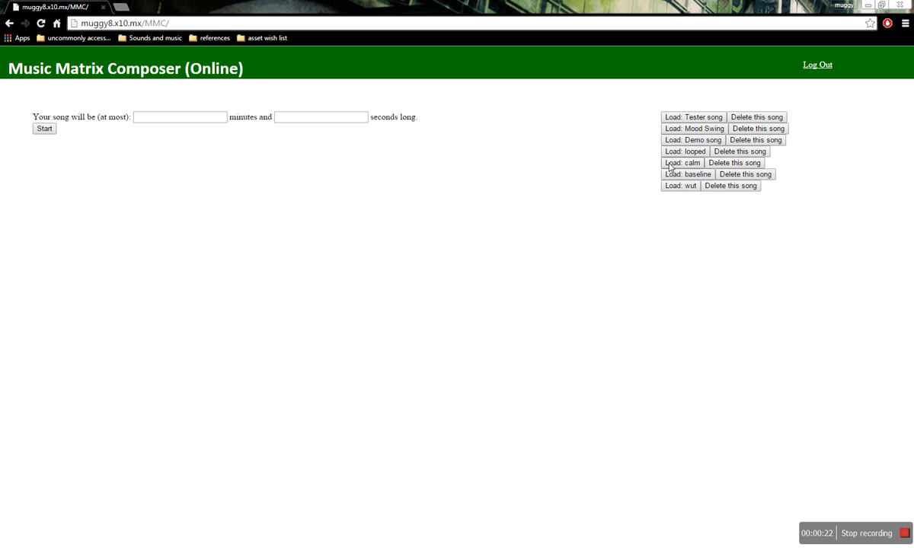
- Enter the maximum length of the new song and start composing it
click(176, 114)
key(Return)
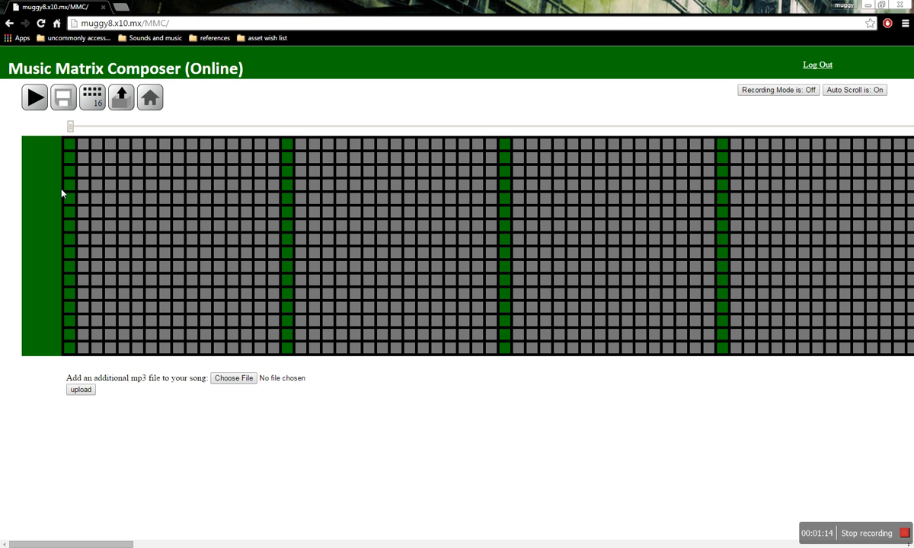
- Fill the first 16 columns with one note each, in rows 10, 10, 9, 9, 8, 8, 9, 9, 10, 8, 9, 9, 9, 8, 9, 8
click(69, 267)
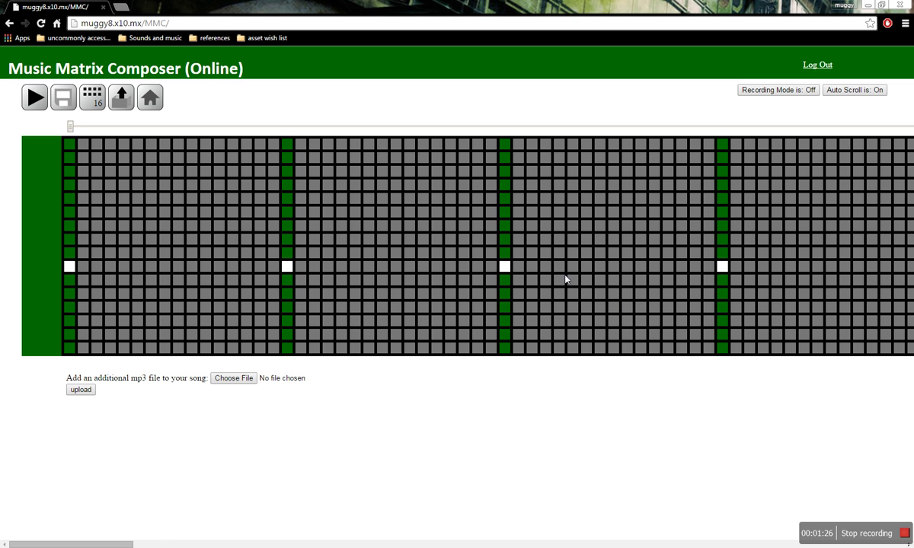
click(83, 266)
click(96, 252)
click(111, 252)
click(124, 238)
click(138, 239)
click(151, 252)
click(165, 252)
click(179, 266)
click(193, 238)
click(207, 252)
click(220, 252)
click(233, 252)
click(248, 238)
click(261, 252)
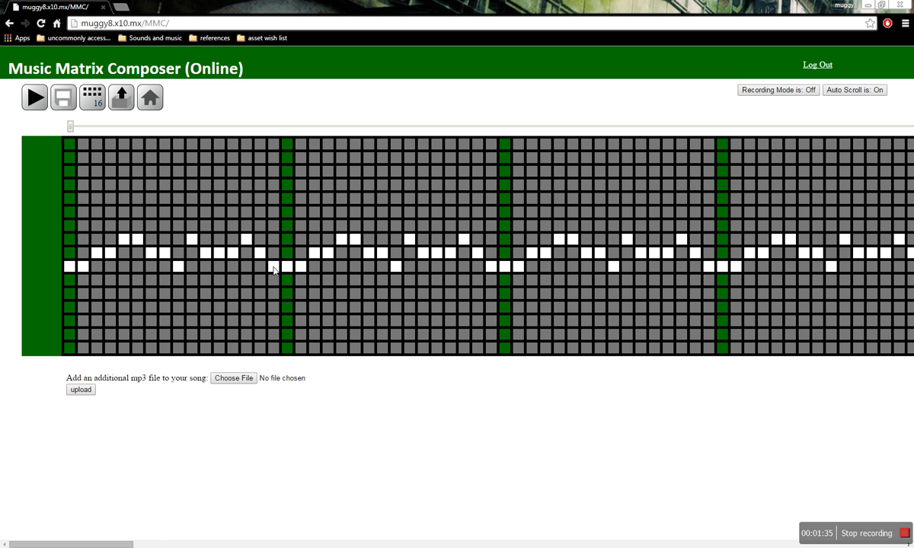
click(273, 240)
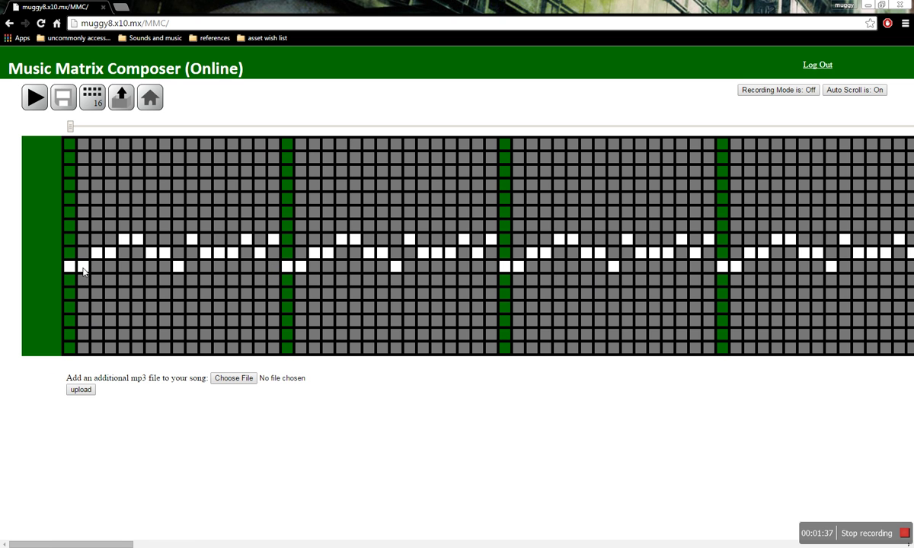
- Turn off looping and place notes in the third section's columns 4 to 13 at rows 4, 6, 6, 4, 5, 5, 4, 3, 3, 4
click(91, 107)
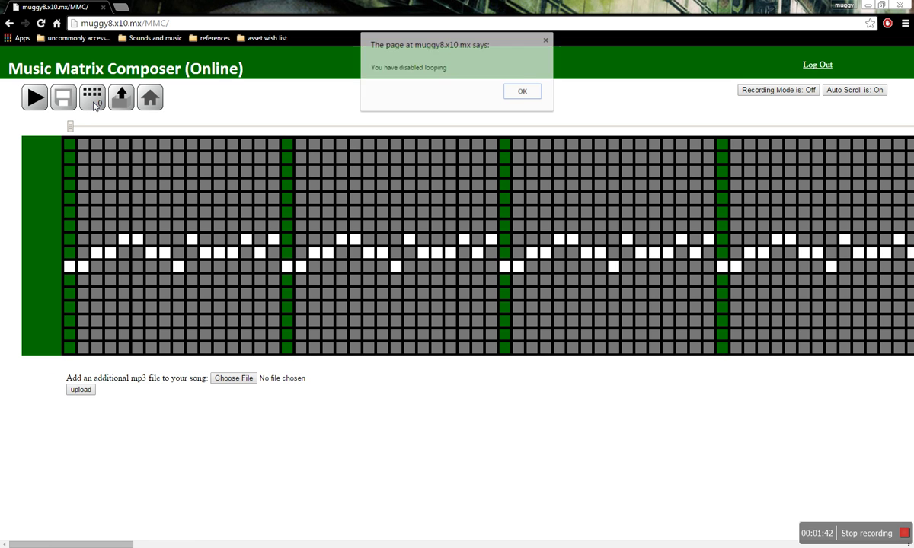
click(523, 92)
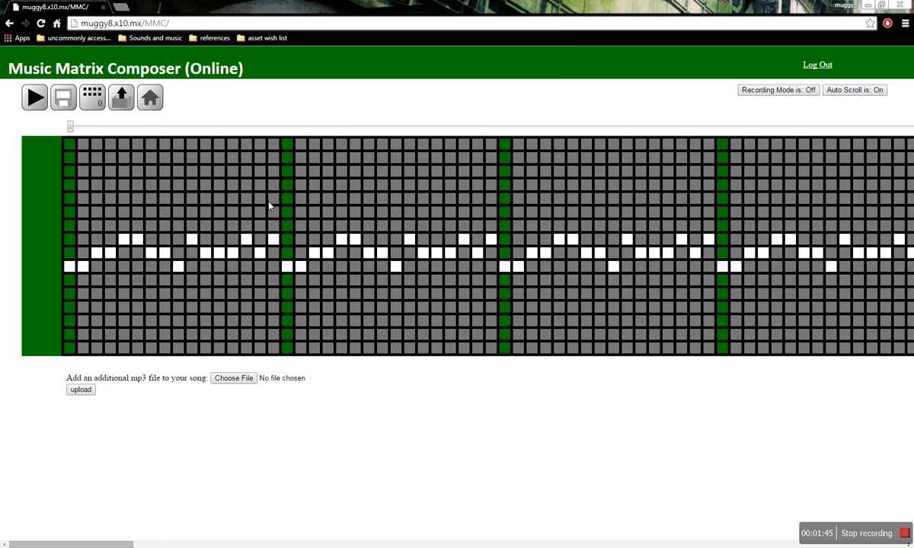
click(548, 184)
click(562, 212)
click(574, 212)
click(587, 185)
click(599, 199)
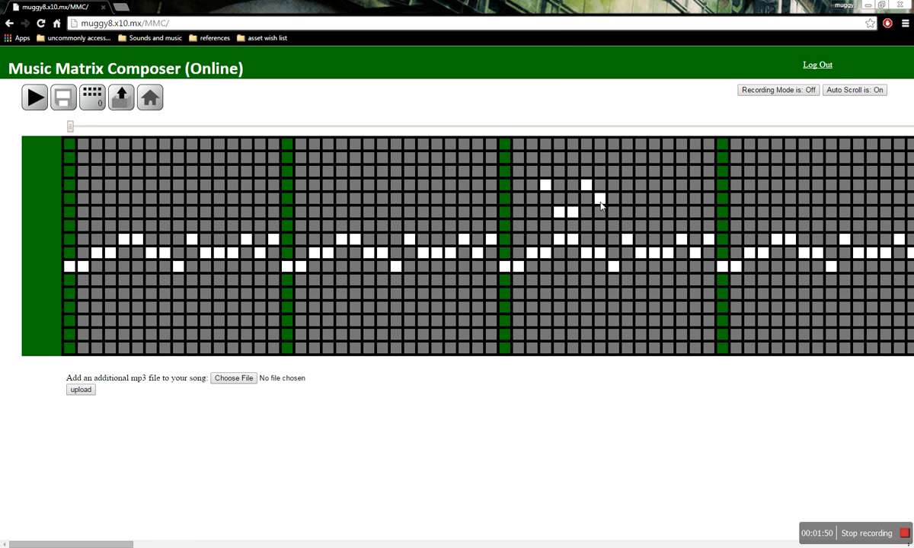
click(641, 198)
click(641, 171)
click(655, 172)
click(668, 185)
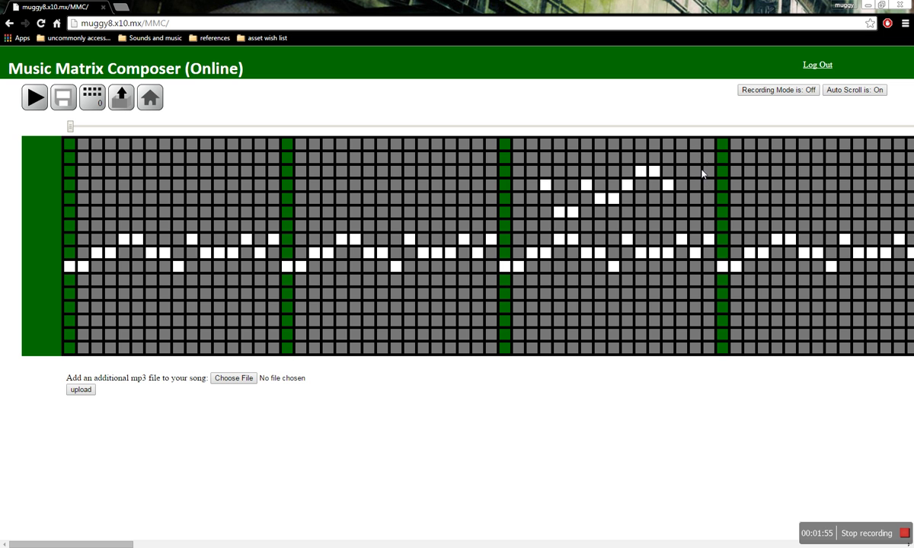
- Turn looping back on with notes repeating every 32 columns
scroll(554, 218, right, 9)
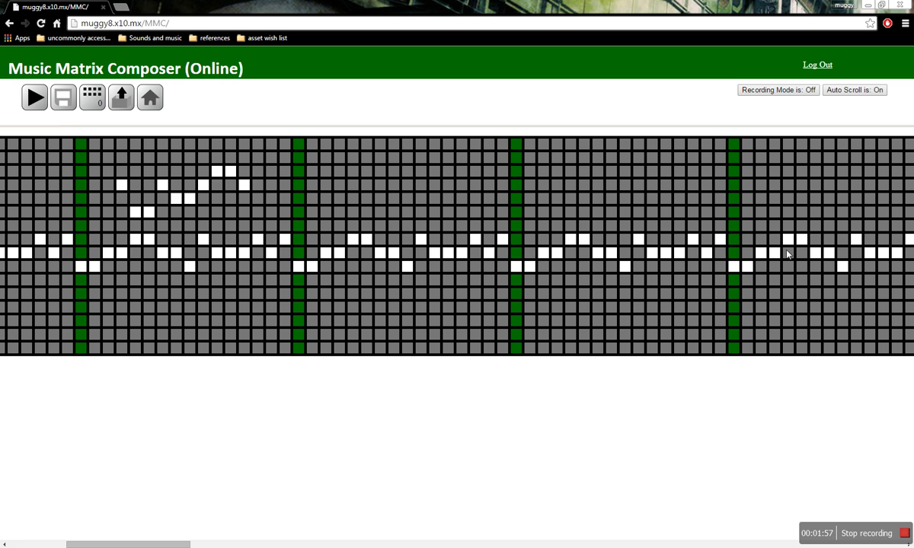
scroll(820, 268, left, 10)
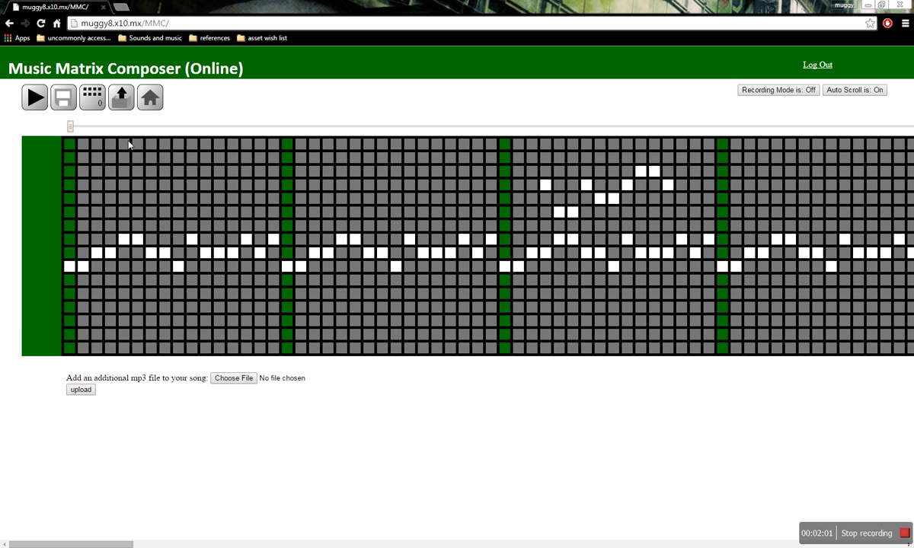
scroll(553, 303, right, 5)
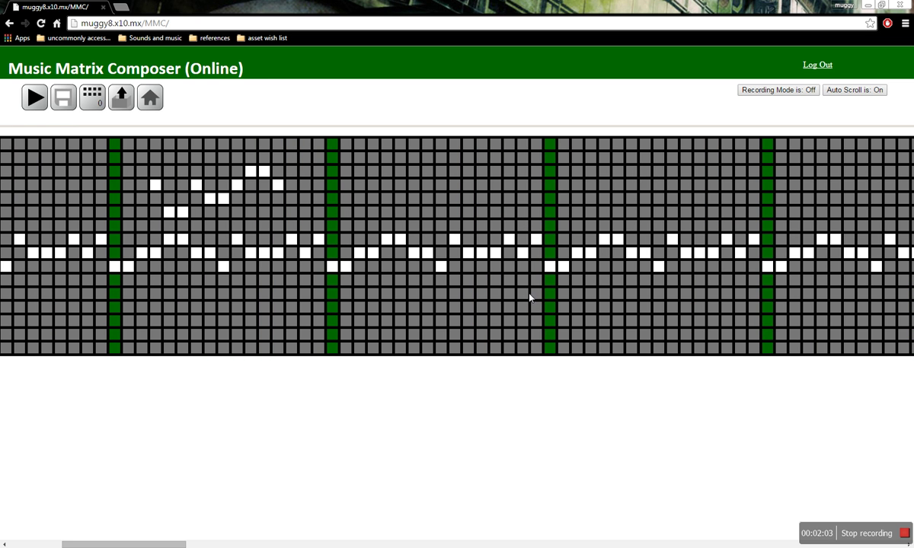
click(95, 97)
text(32)
key(Return)
click(92, 96)
click(508, 93)
click(94, 96)
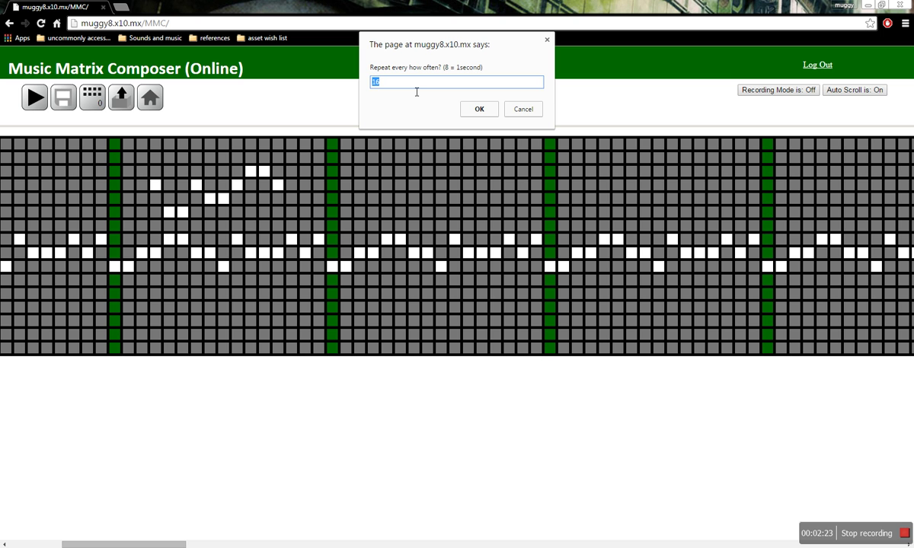
click(413, 90)
drag(406, 85, 347, 88)
text(32)
key(Return)
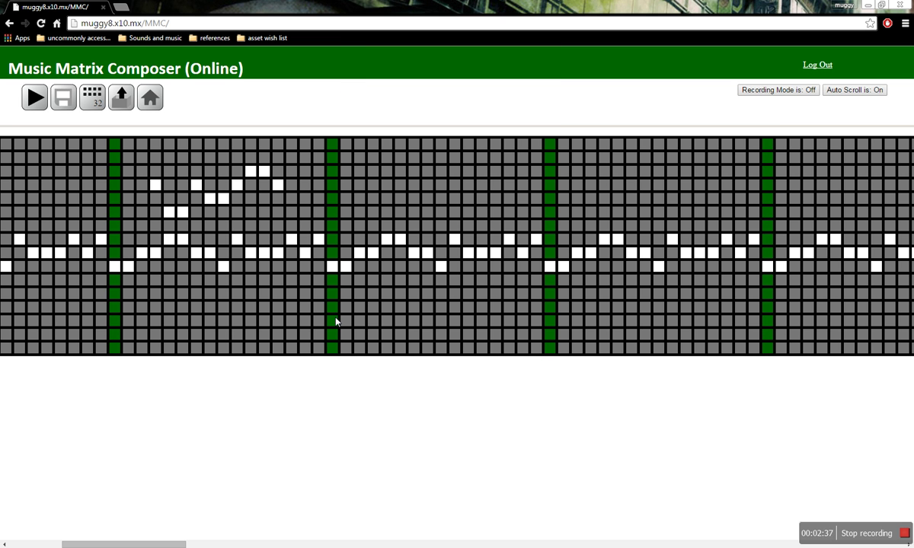
- In the fourth section, place looping notes in row 3 at columns 1-2 and 7-8, and in row 13 at columns 4-5
click(332, 170)
click(346, 171)
click(373, 307)
click(386, 307)
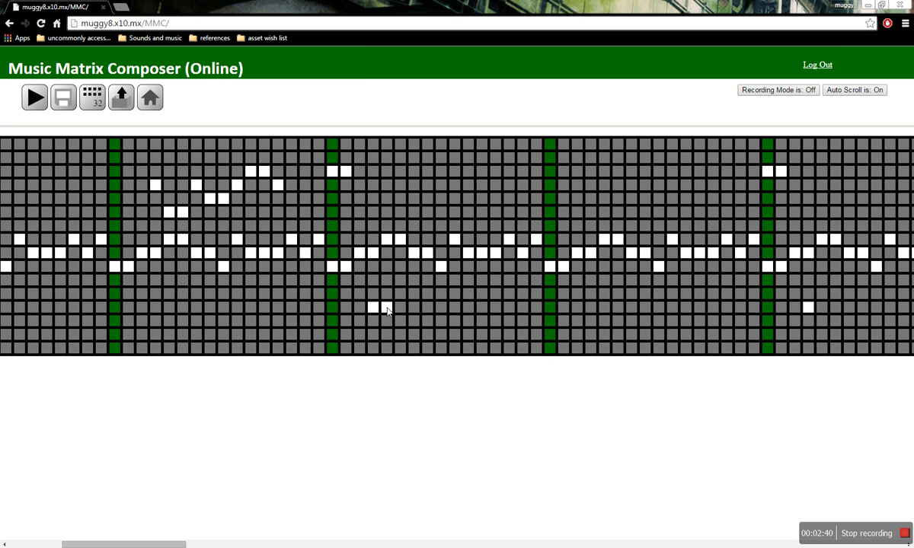
click(414, 171)
click(431, 174)
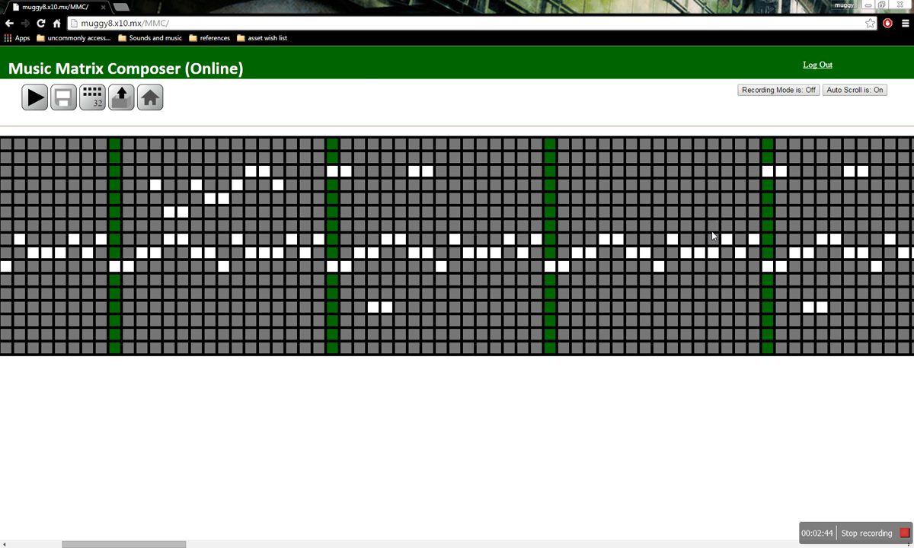
- Look over the repeated notes along the song, play it from the beginning and stop playback
scroll(812, 197, right, 5)
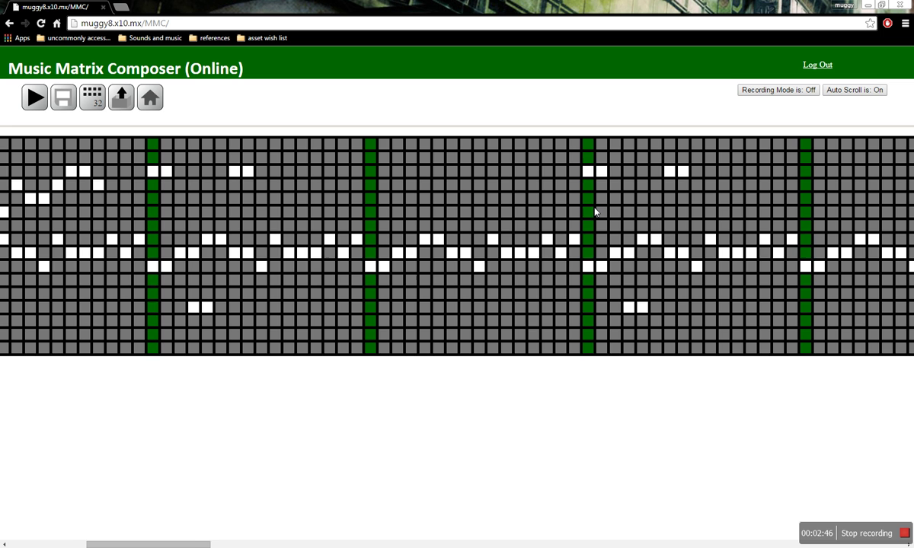
scroll(590, 245, right, 5)
scroll(640, 210, right, 2)
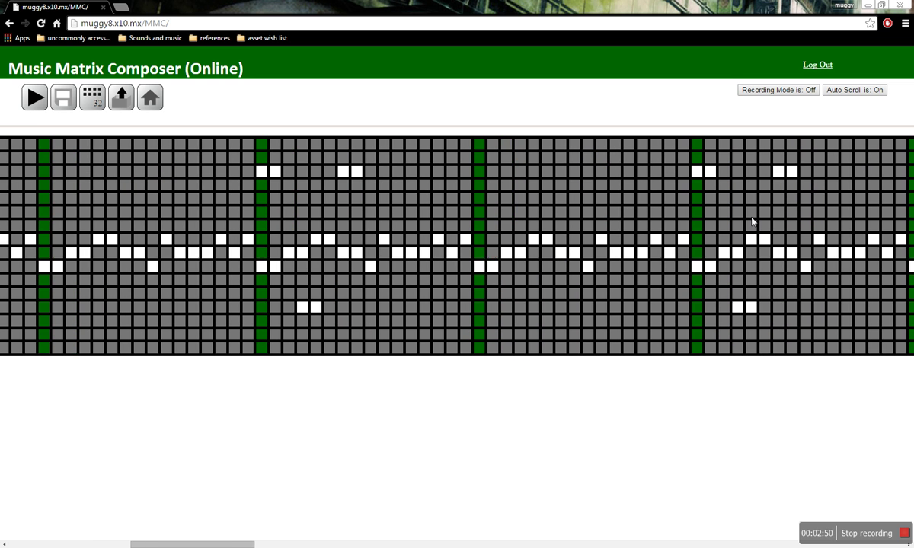
scroll(503, 256, left, 6)
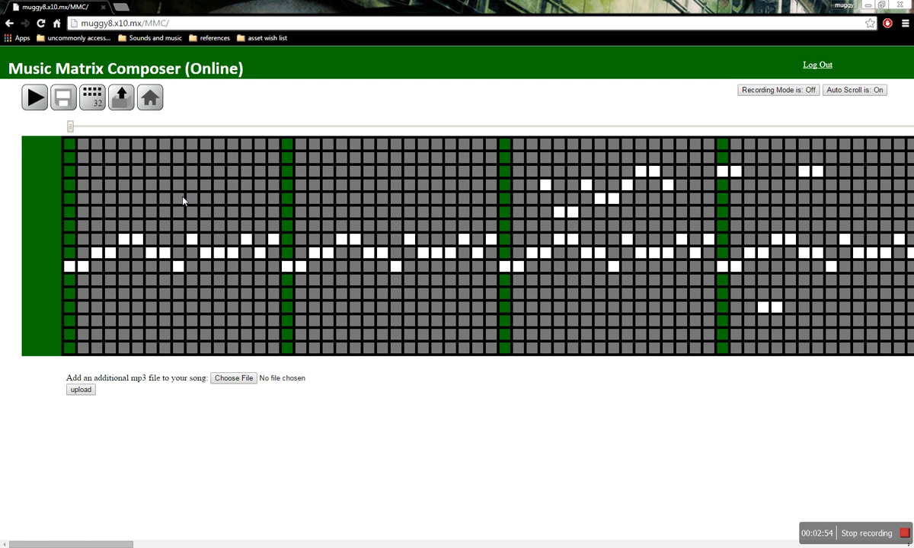
click(33, 97)
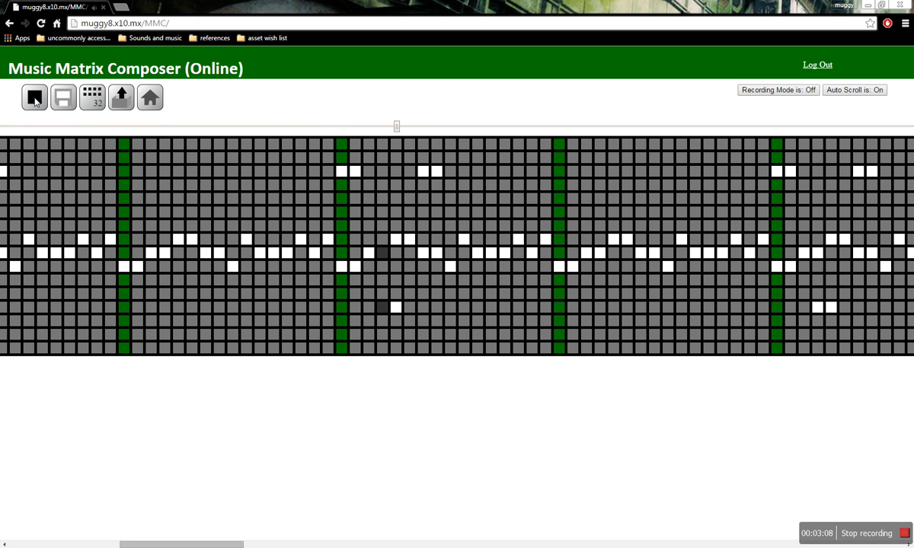
click(35, 102)
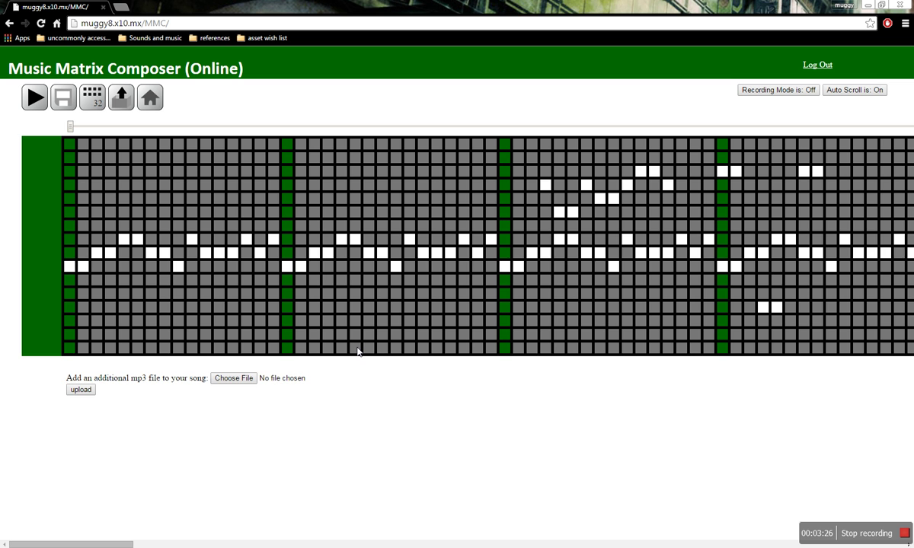
- Move the playback position further along the timeline, play the song from there and stop it
scroll(358, 350, right, 6)
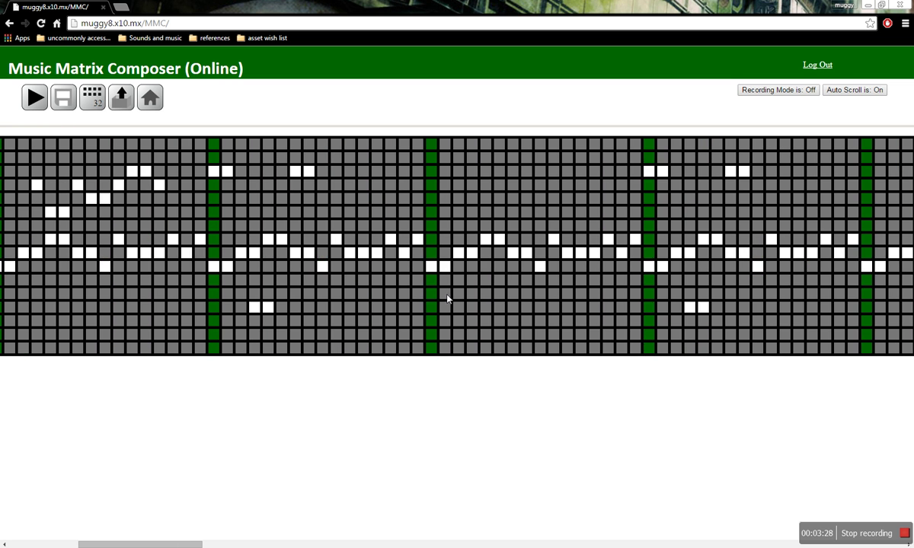
scroll(356, 280, left, 6)
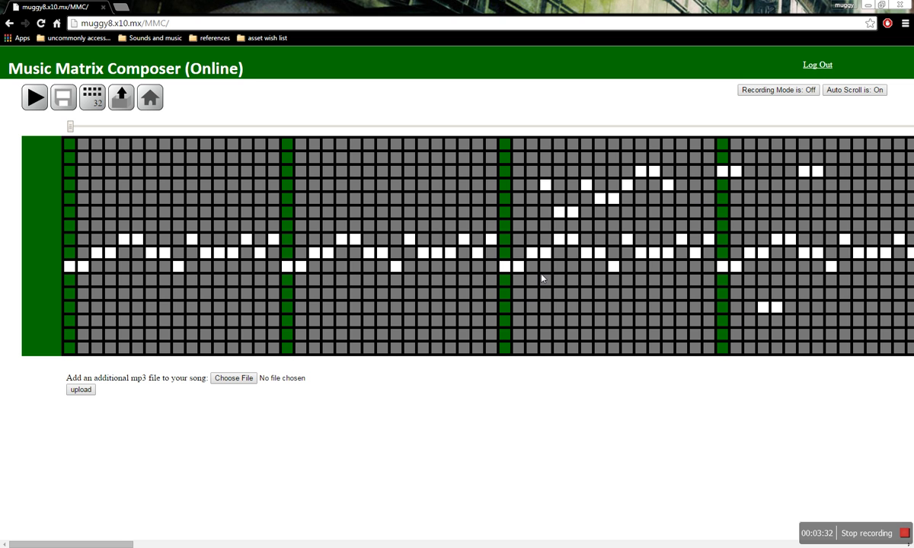
click(613, 197)
click(872, 126)
click(34, 97)
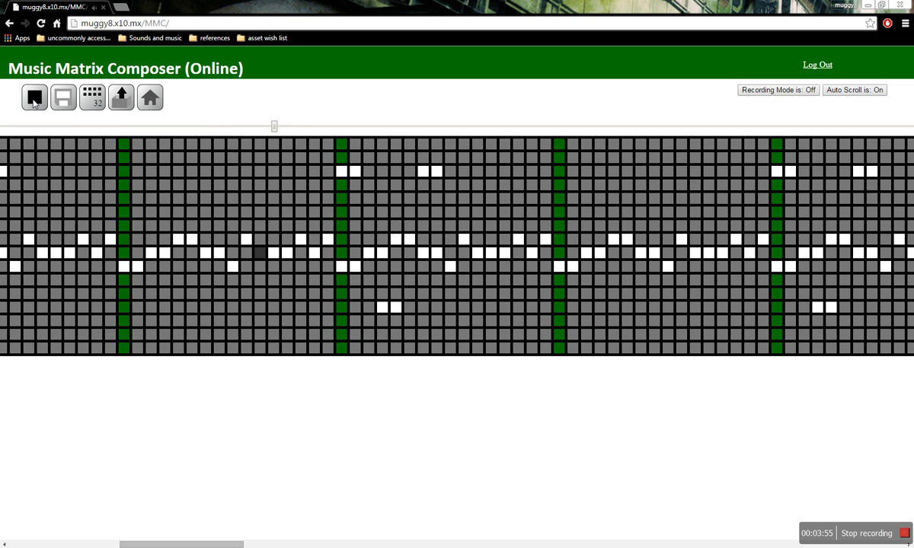
click(34, 98)
scroll(265, 301, left, 5)
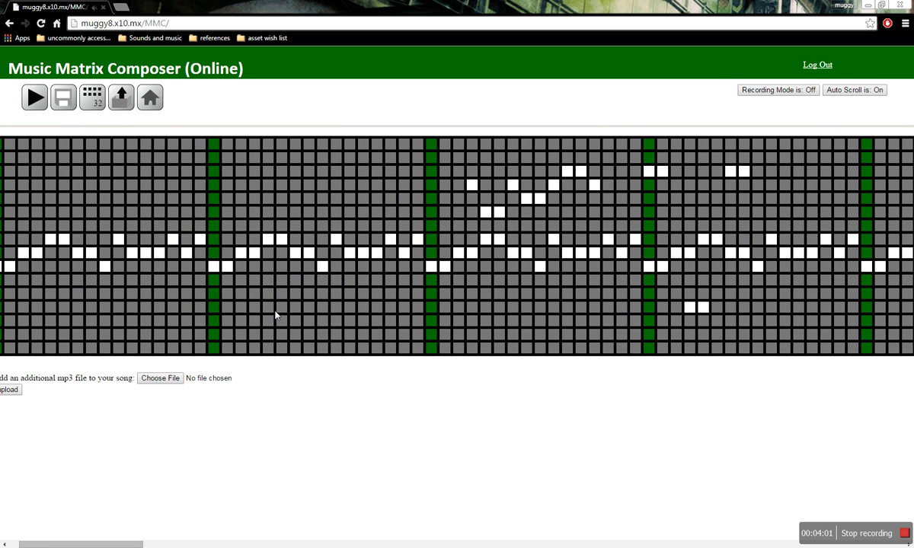
- Turn off Auto Scroll and test it by briefly playing and stopping the song
click(852, 90)
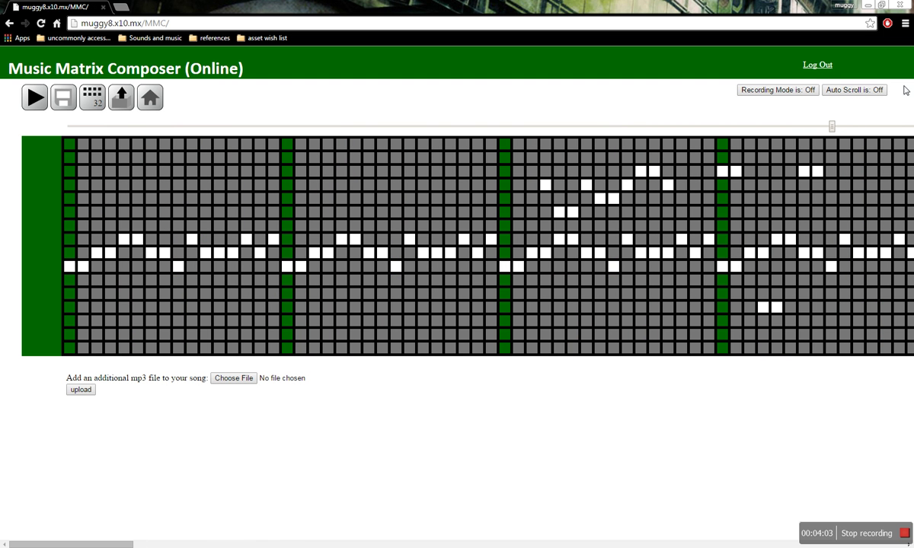
click(33, 99)
click(38, 98)
scroll(634, 315, right, 10)
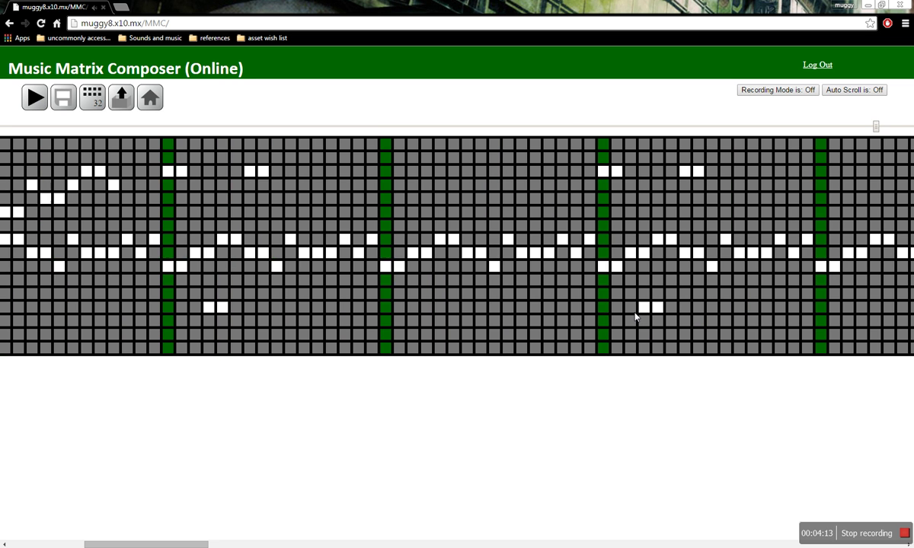
scroll(635, 316, left, 10)
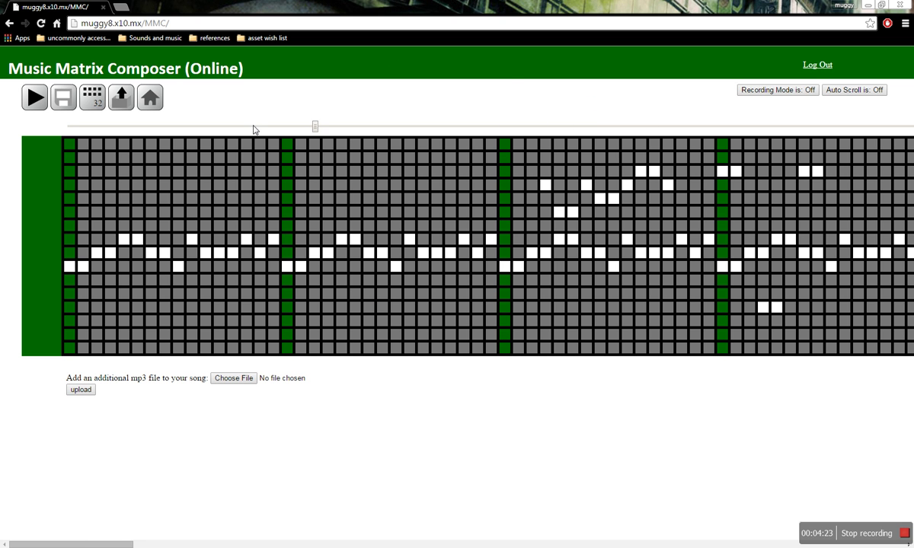
- Reset playback to the start, turn on Recording Mode and play part of the song before stopping it
click(70, 126)
click(764, 92)
click(35, 98)
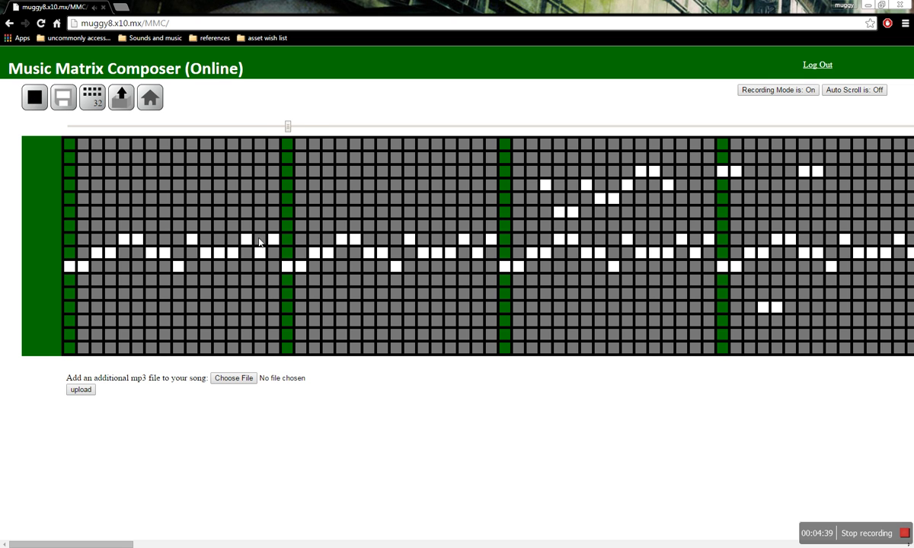
click(33, 99)
click(435, 253)
- Try to export the song
click(122, 92)
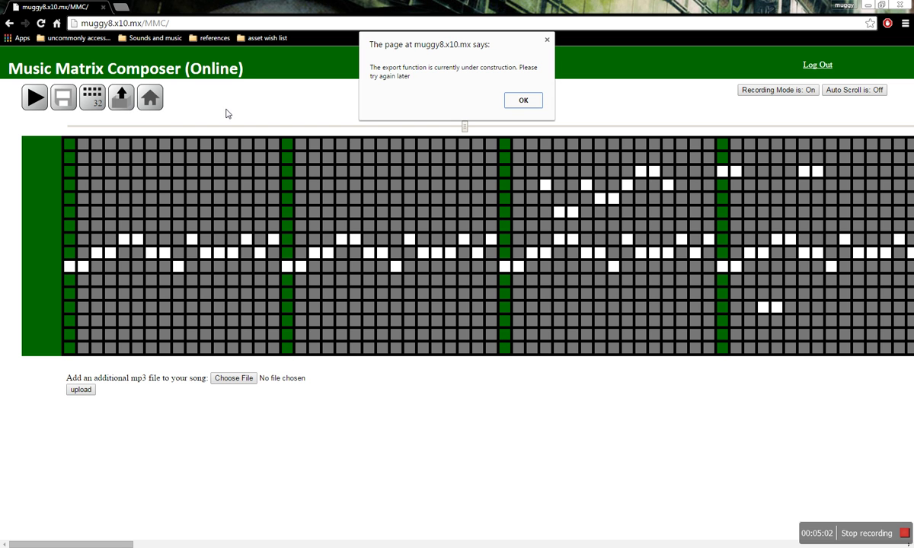
click(522, 100)
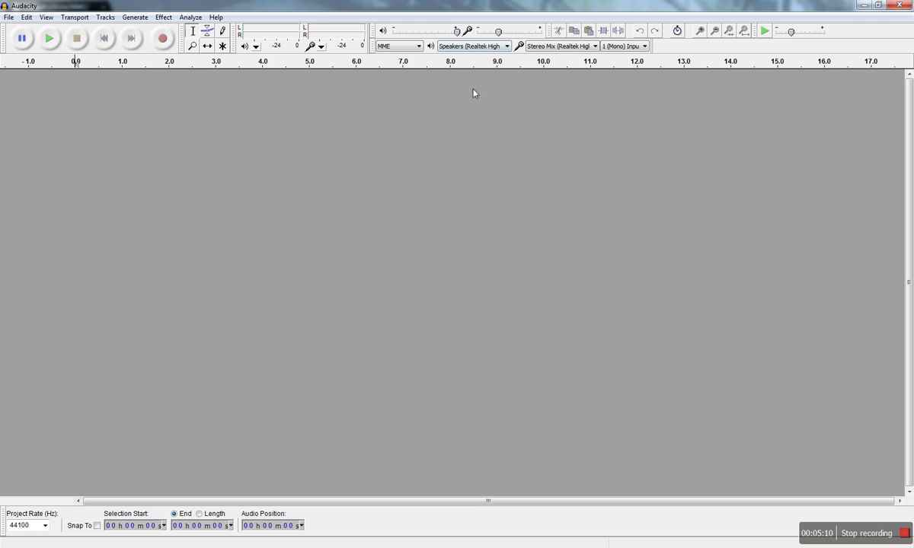
- Switch to Audacity and select Stereo Mix (Realtek) as the input device
click(575, 47)
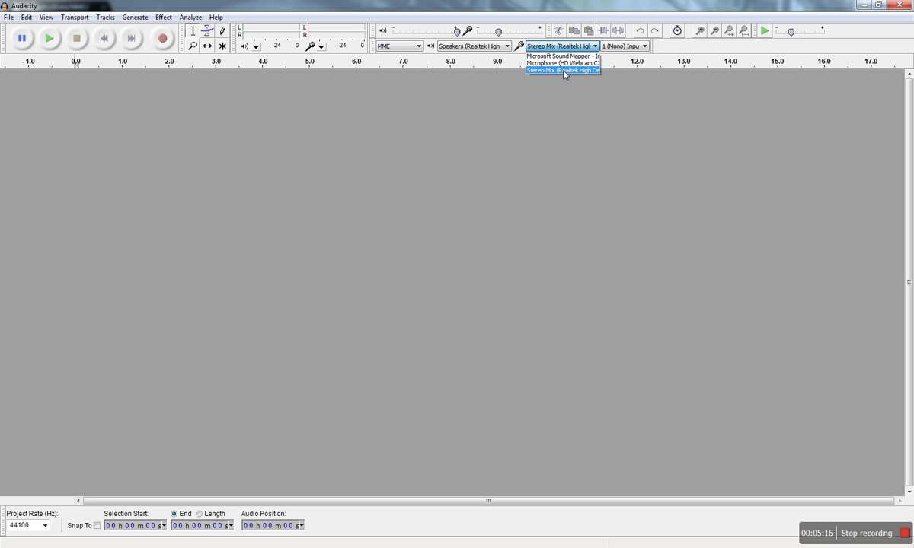
click(563, 70)
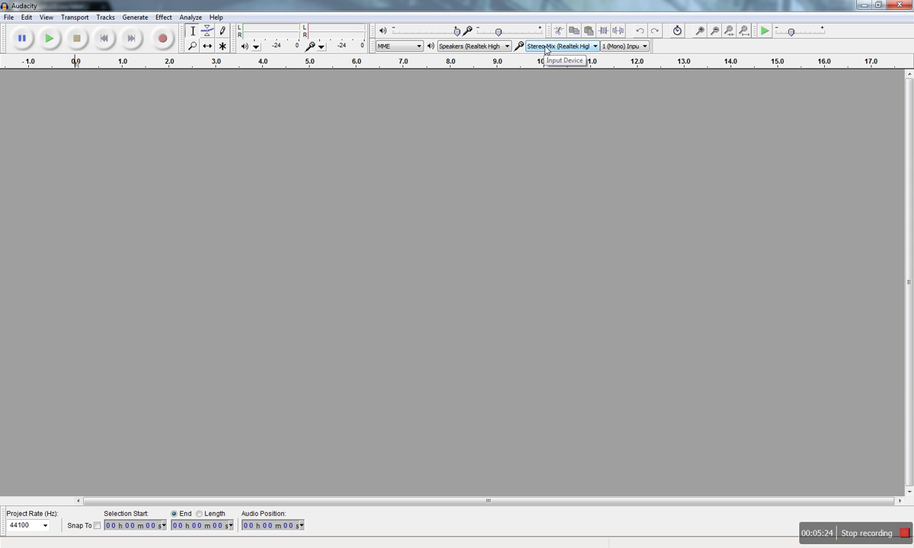
- Record a short test audio track, stop the recording and delete the track
click(163, 40)
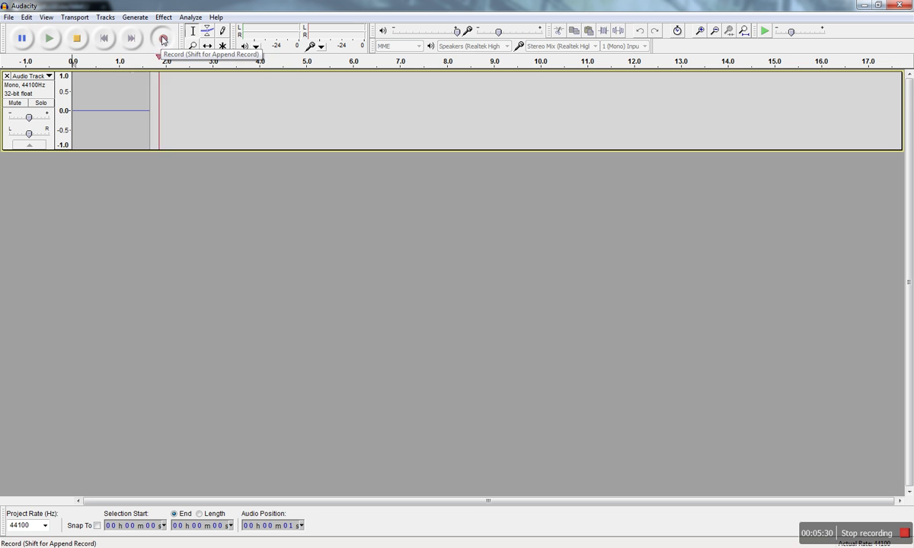
key(space)
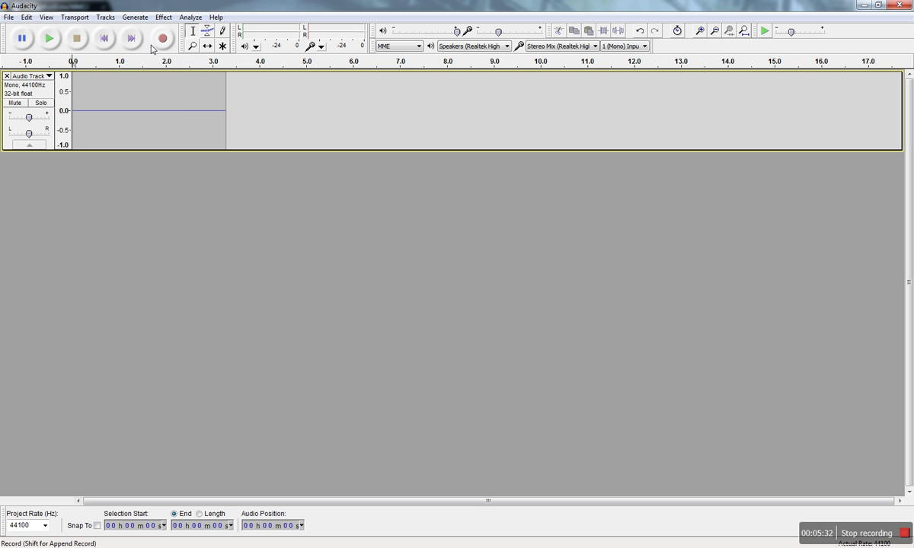
click(6, 76)
- Restore Audacity to a smaller window and place it over part of the Music Matrix Composer page
drag(284, 16, 858, 84)
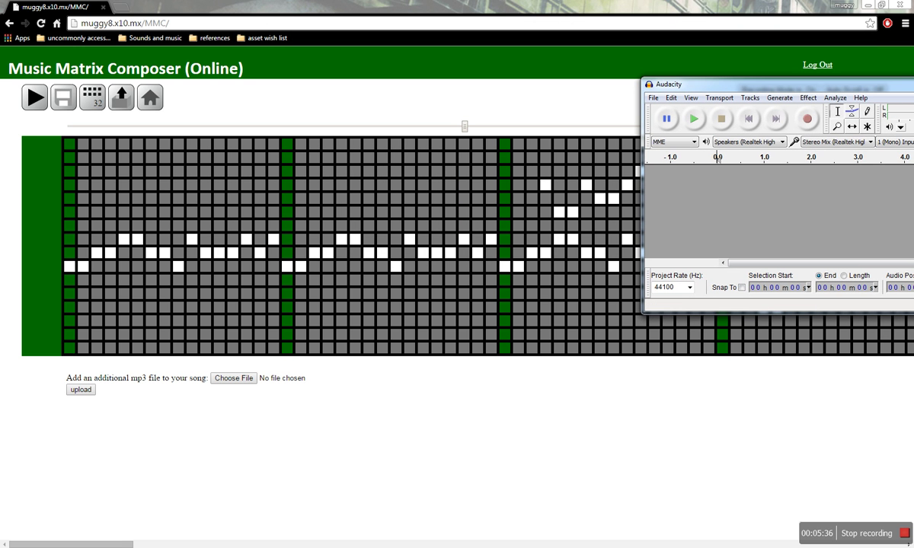
- Record the song in Audacity while playing it from the beginning in Music Matrix Composer, and stop both the recording and the playback
click(807, 119)
click(67, 127)
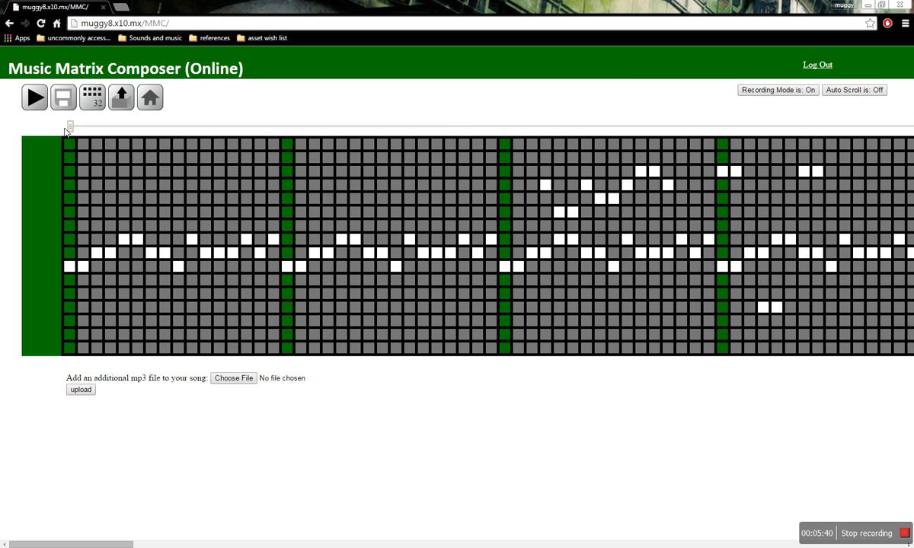
click(32, 99)
key(alt+Tab)
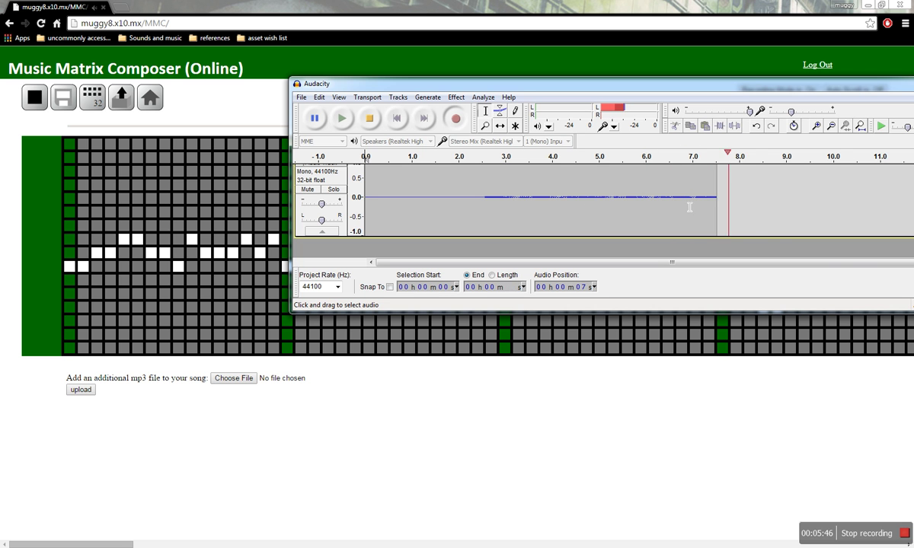
click(370, 119)
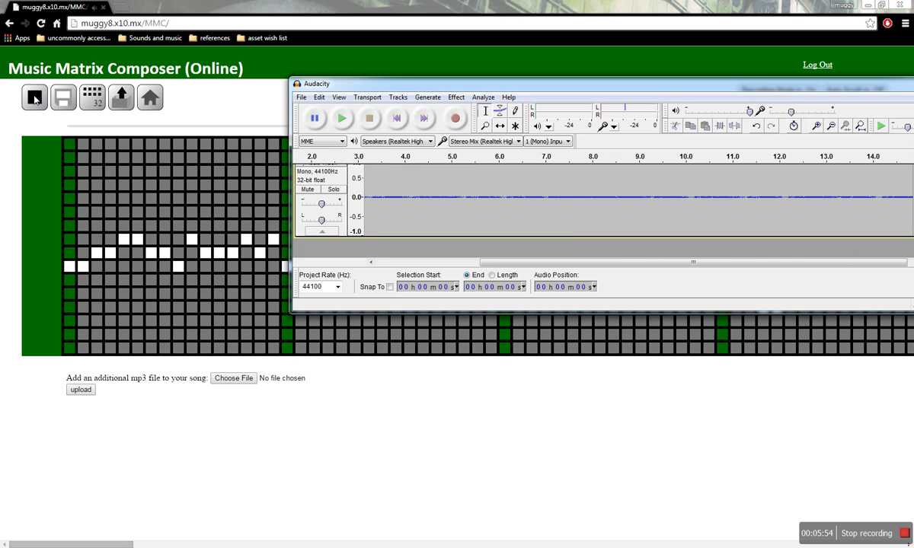
click(35, 99)
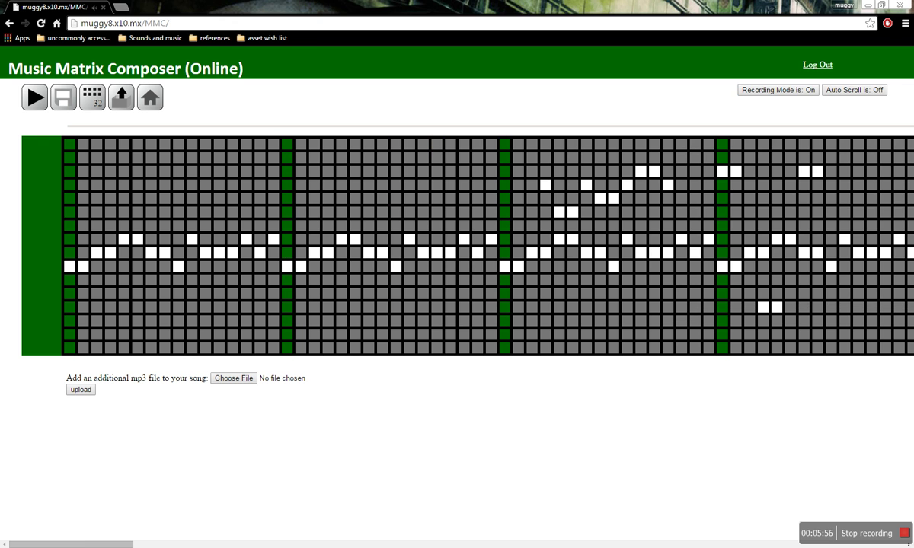
- Switch to Audacity to view the recorded track from its start and check the system volume level, and return to Music Matrix Composer
key(alt+Tab)
drag(708, 83, 547, 84)
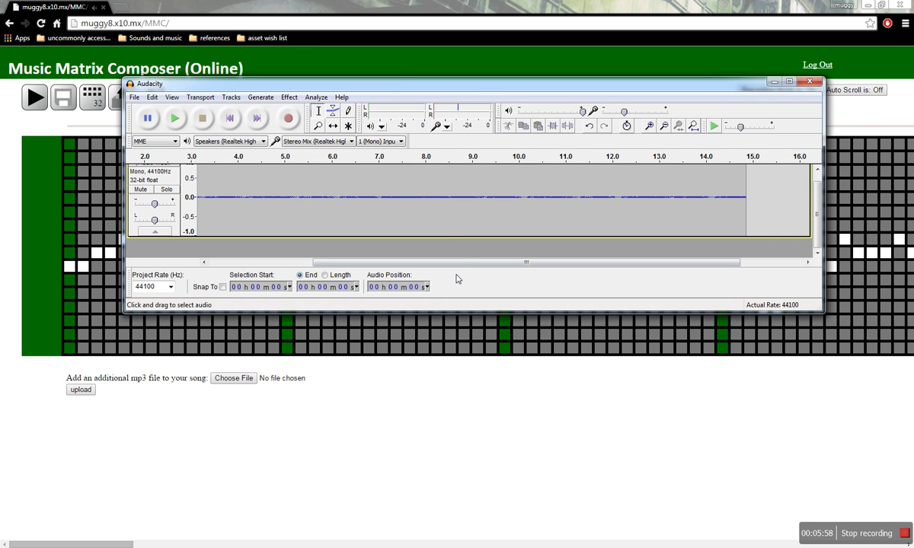
drag(473, 262, 341, 272)
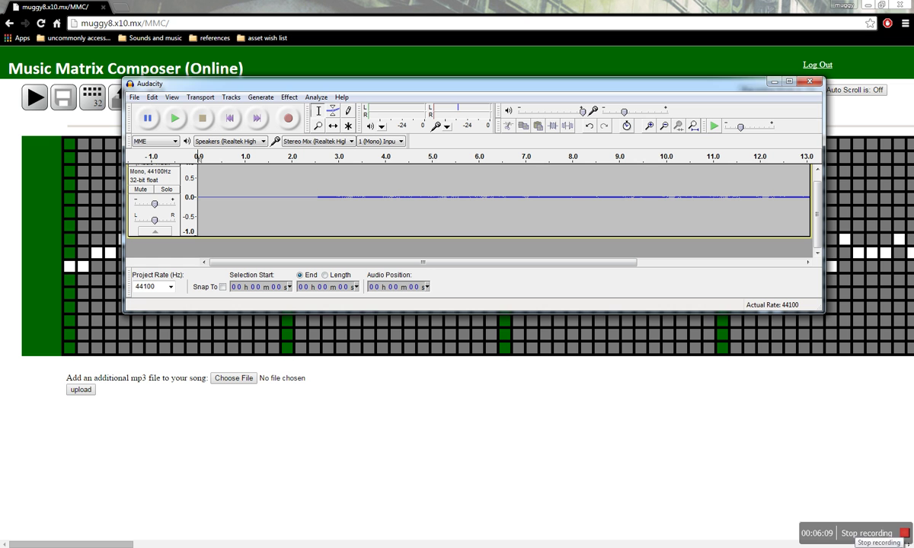
click(855, 543)
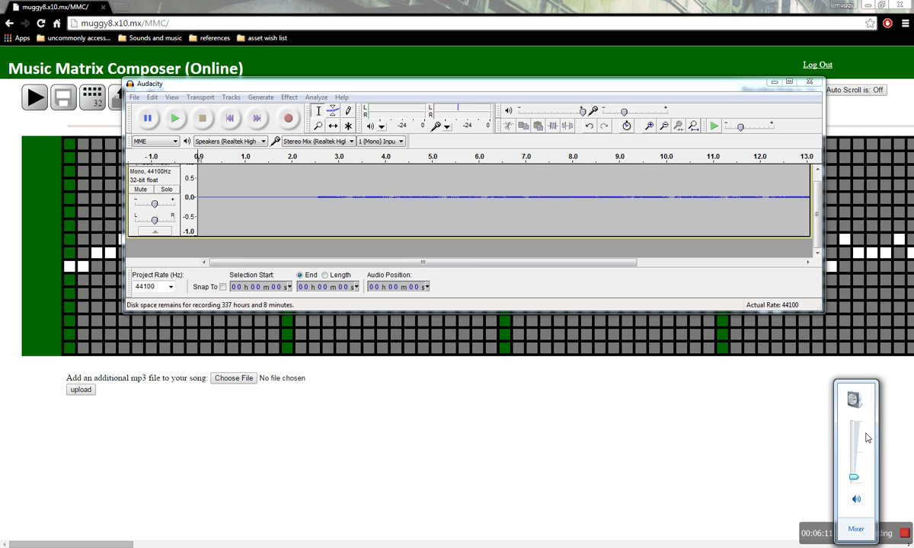
click(548, 378)
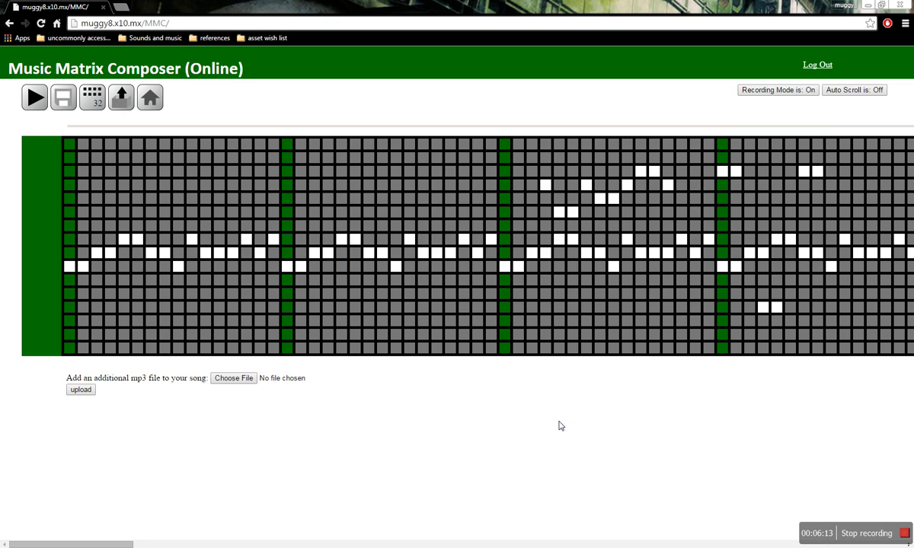